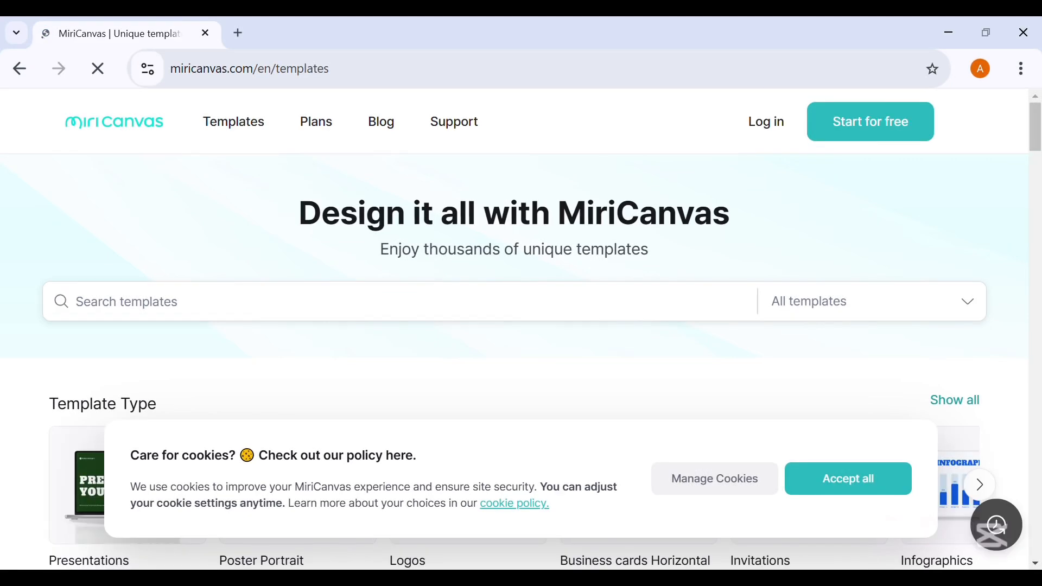
Start using the site for free with the Pro trial and choose Presentations as the design type.
{"action": "left_click", "coordinate": [870, 122]}
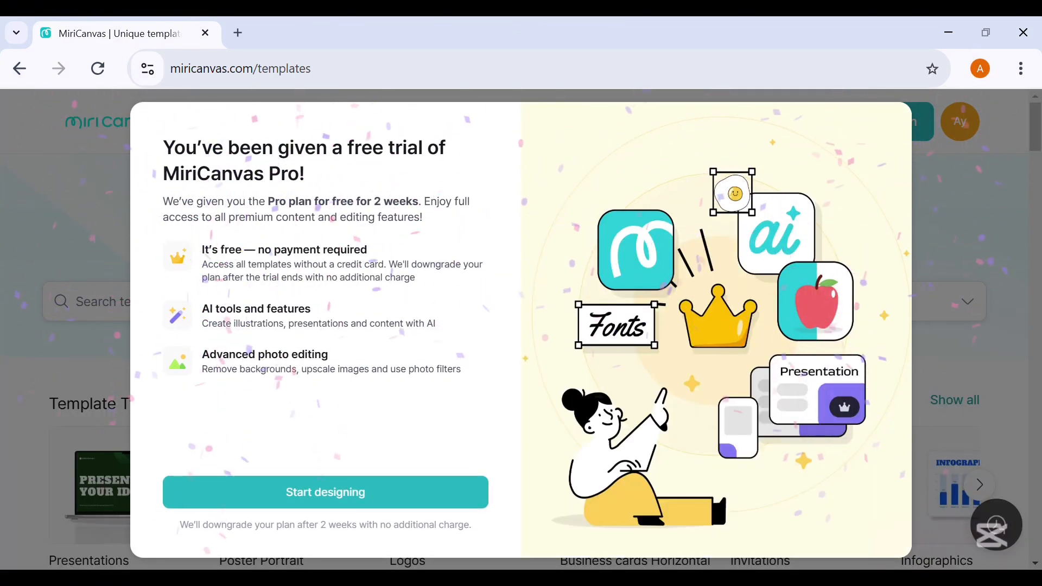
{"action": "left_click", "coordinate": [325, 492]}
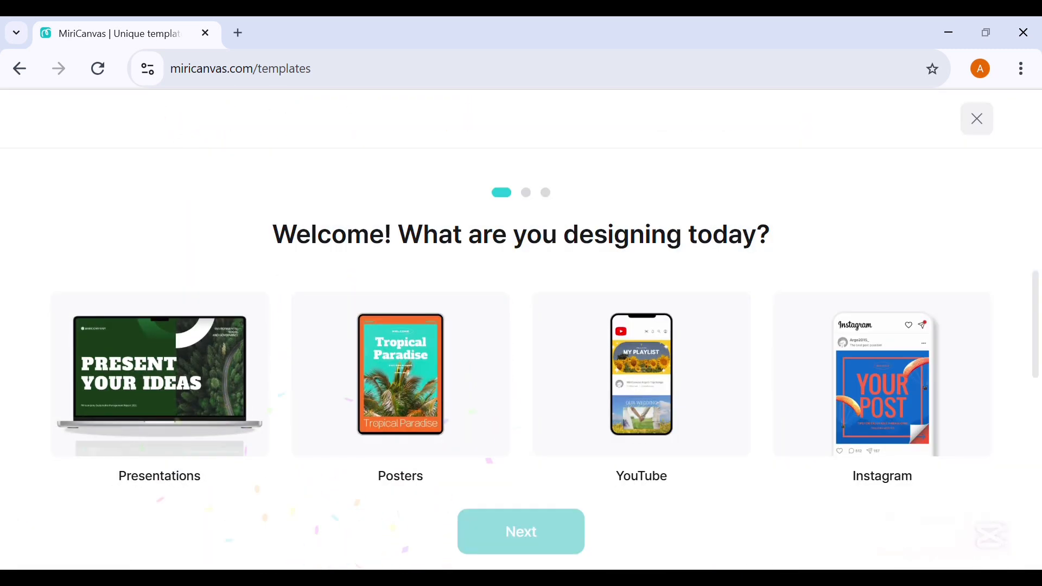
{"action": "scroll", "coordinate": [521, 378], "scroll_direction": "down", "scroll_amount": 1}
{"action": "scroll", "coordinate": [521, 378], "scroll_direction": "down", "scroll_amount": 2}
{"action": "scroll", "coordinate": [521, 378], "scroll_direction": "up", "scroll_amount": 2}
{"action": "scroll", "coordinate": [520, 378], "scroll_direction": "down", "scroll_amount": 2}
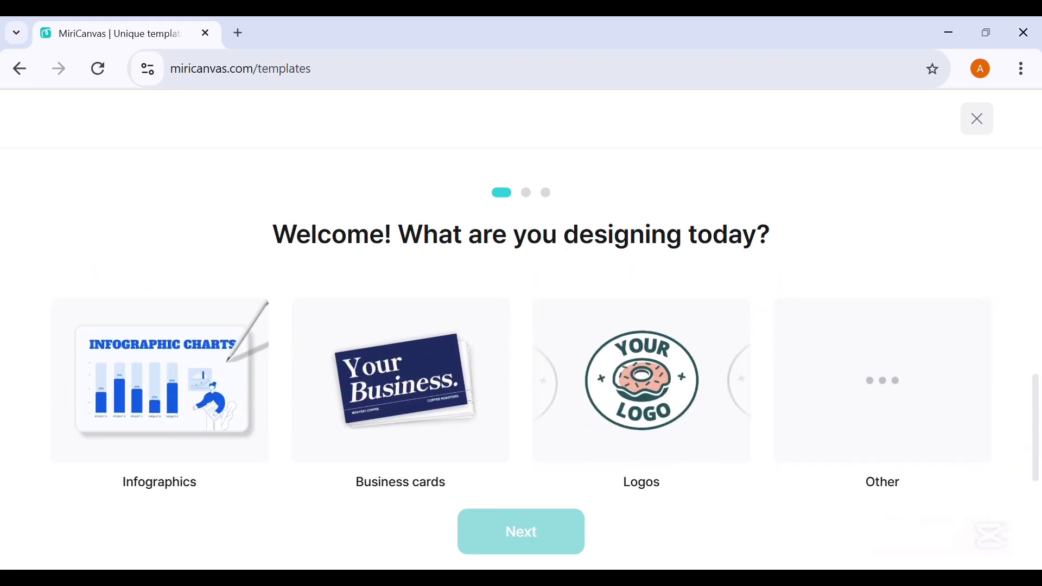
{"action": "scroll", "coordinate": [521, 378], "scroll_direction": "up", "scroll_amount": 2}
{"action": "left_click", "coordinate": [160, 323]}
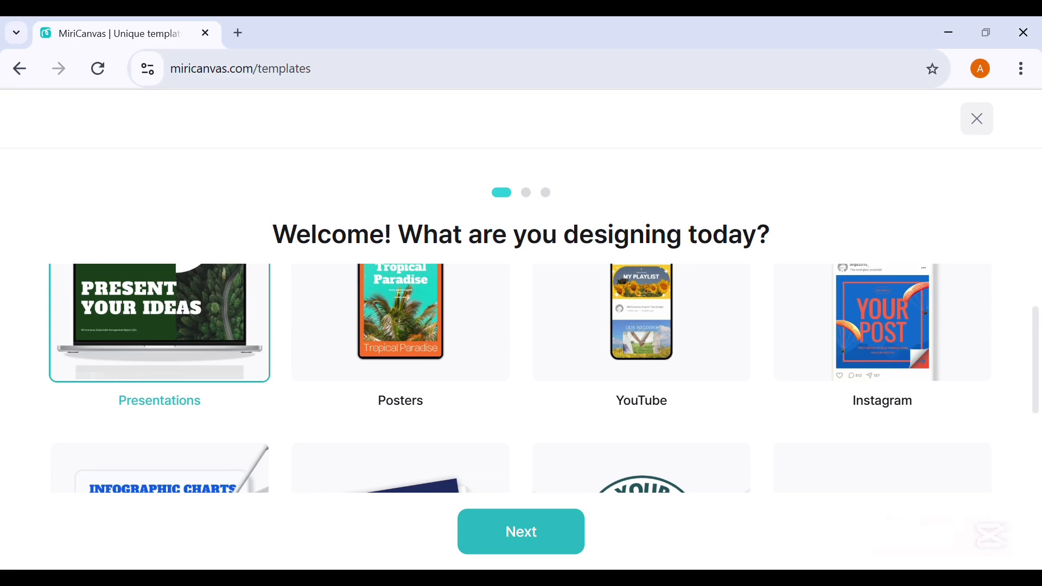
{"action": "left_click", "coordinate": [521, 532]}
Set the design subject to Marketing and try the Persuasive Sales Tactics template.
{"action": "scroll", "coordinate": [521, 378], "scroll_direction": "down", "scroll_amount": 1}
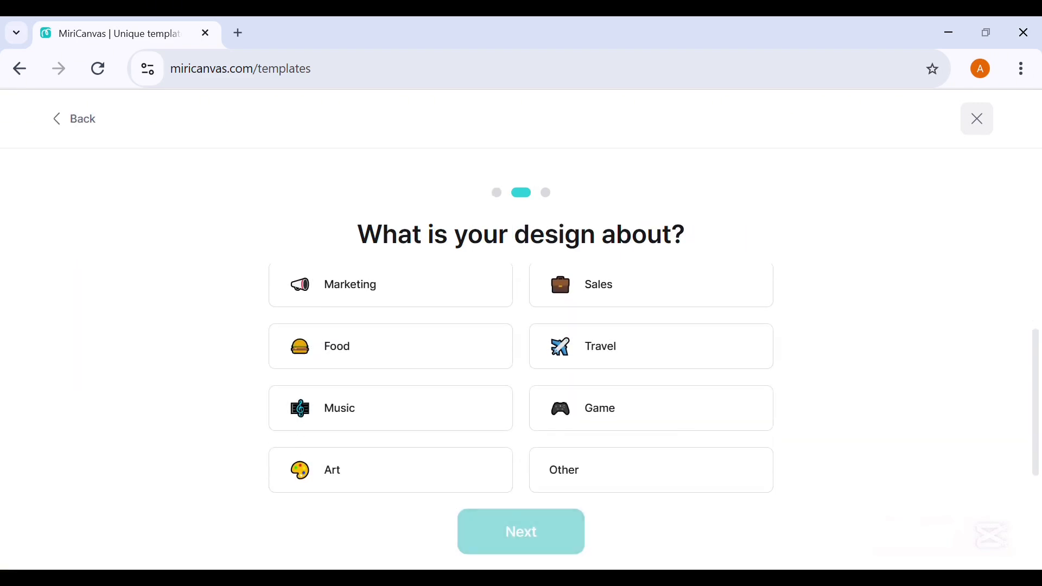
{"action": "left_click", "coordinate": [390, 285]}
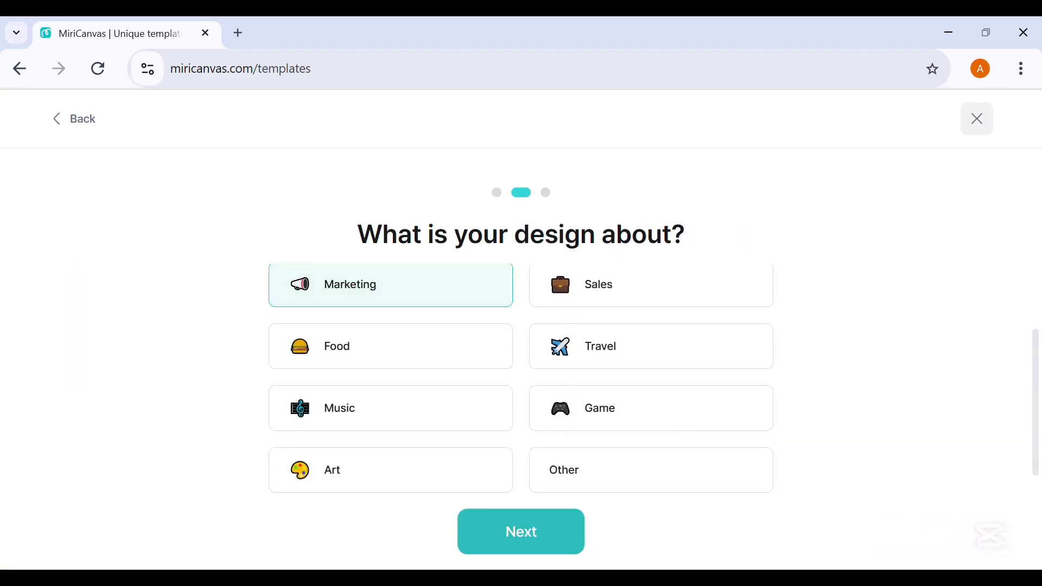
{"action": "left_click", "coordinate": [521, 532]}
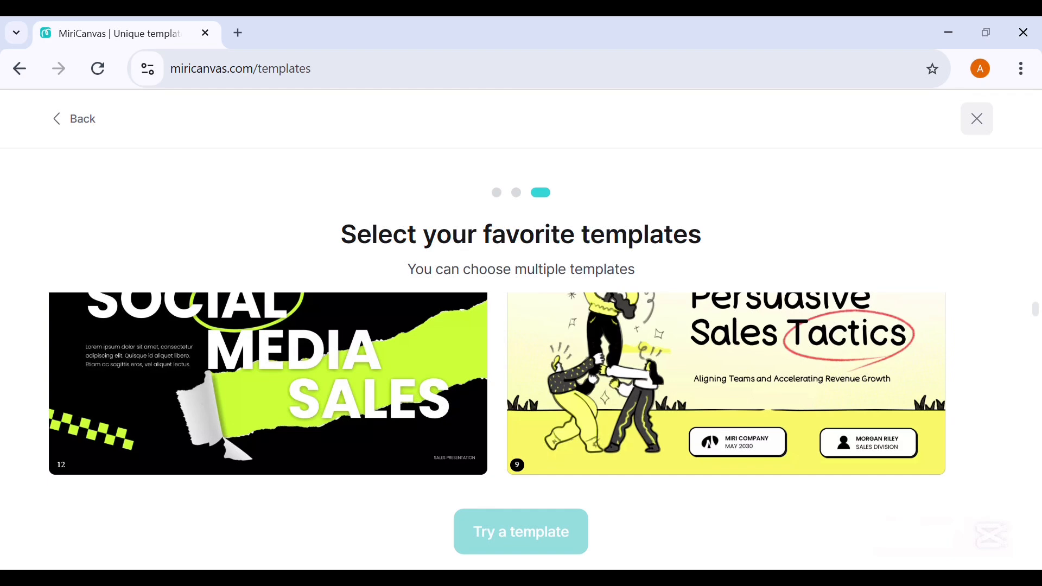
{"action": "left_click", "coordinate": [726, 383]}
{"action": "left_click", "coordinate": [520, 531]}
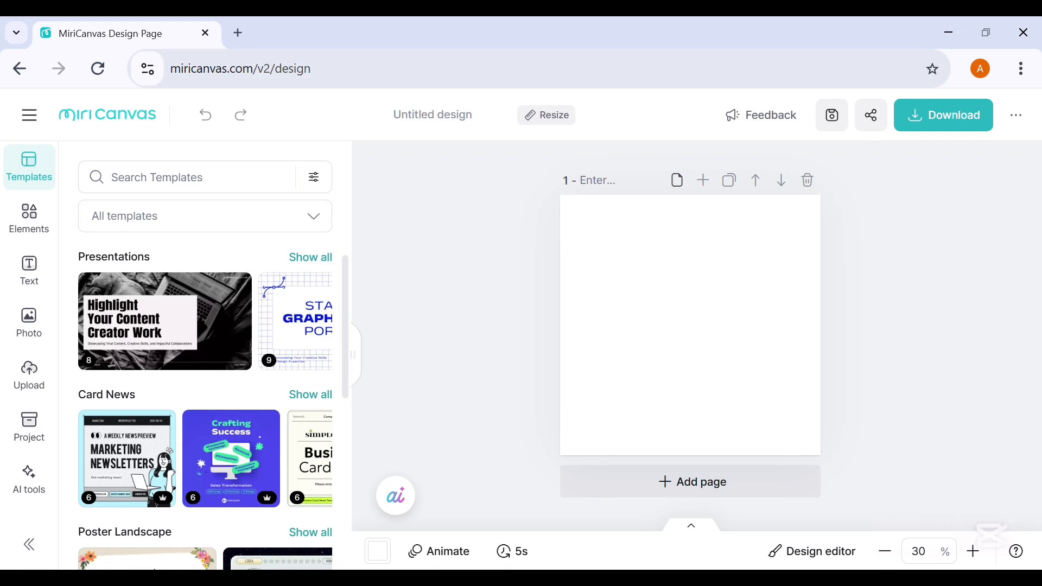
Open the AI presentation generator and choose to start with a topic.
{"action": "left_click", "coordinate": [29, 479]}
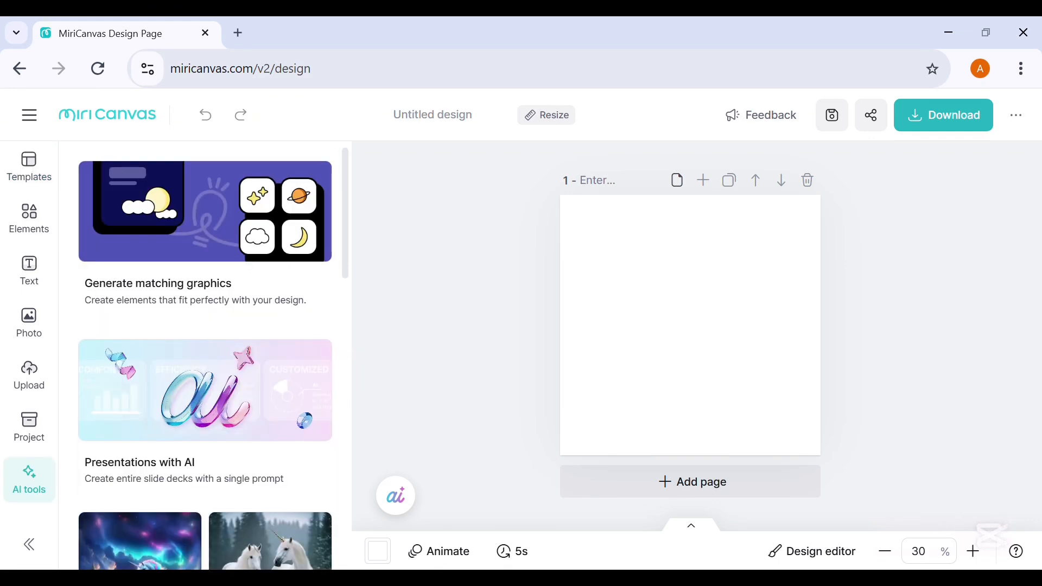
{"action": "scroll", "coordinate": [205, 353], "scroll_direction": "down", "scroll_amount": 4}
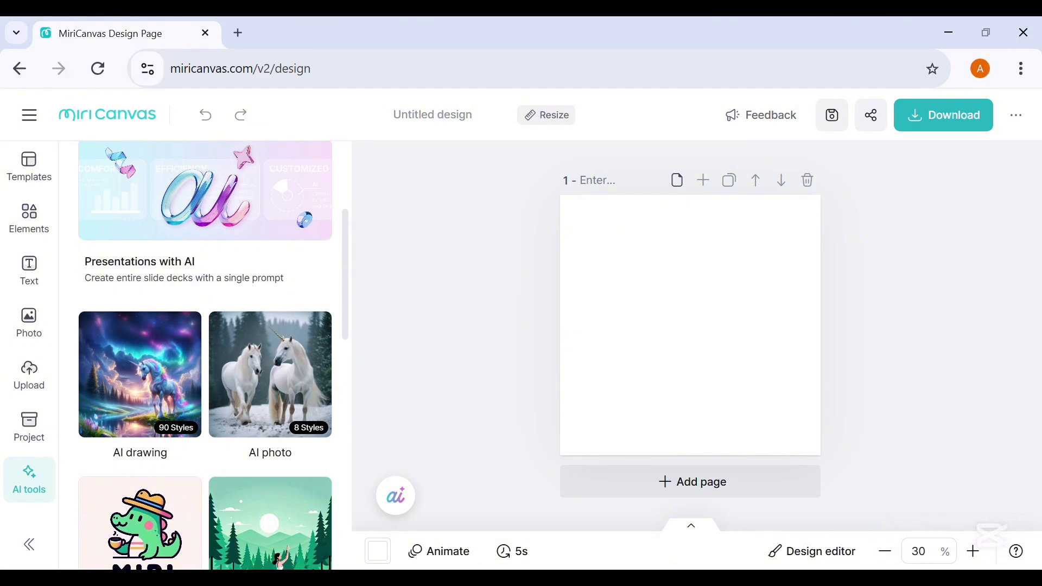
{"action": "left_click", "coordinate": [206, 228]}
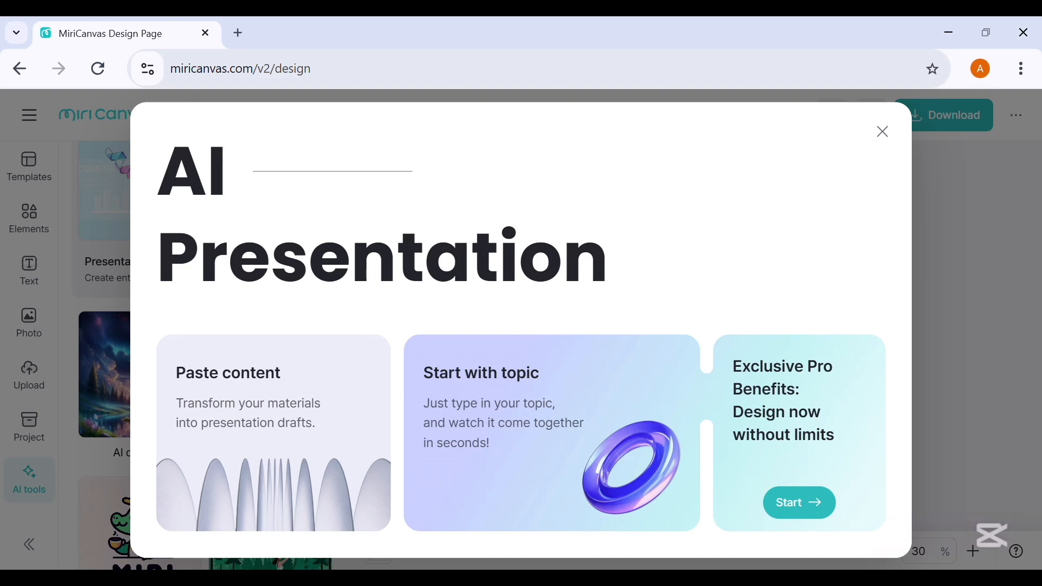
{"action": "left_click", "coordinate": [552, 433]}
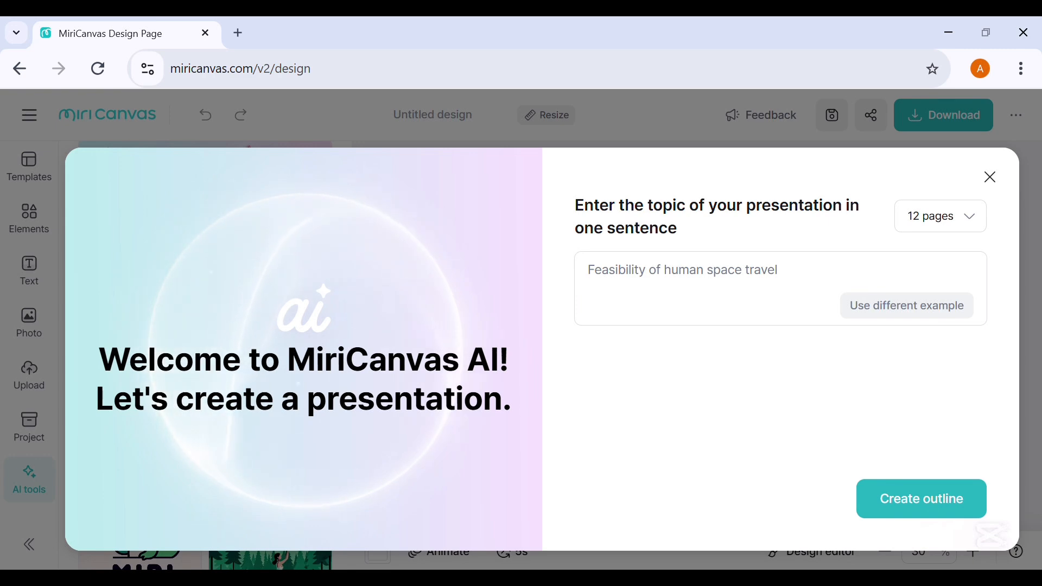
Set the length of the AI presentation to 8 pages.
{"action": "left_click", "coordinate": [940, 216]}
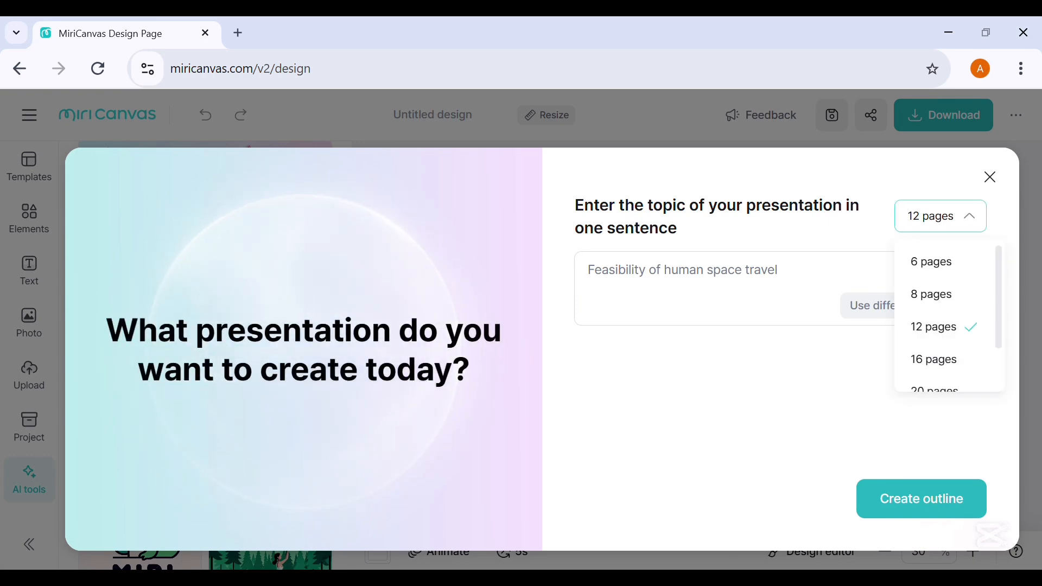
{"action": "scroll", "coordinate": [944, 315], "scroll_direction": "down", "scroll_amount": 1}
{"action": "scroll", "coordinate": [944, 315], "scroll_direction": "up", "scroll_amount": 2}
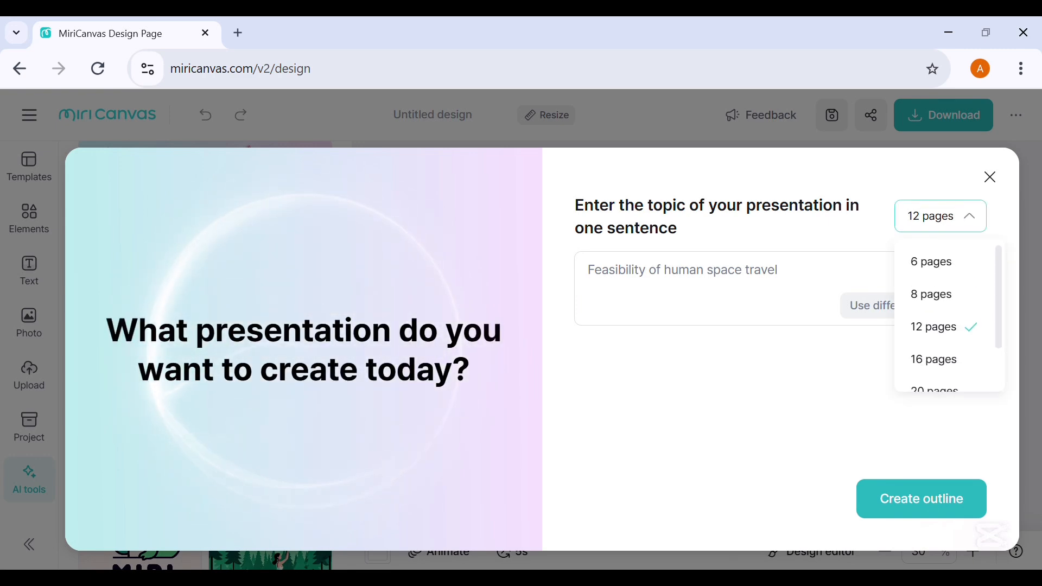
{"action": "left_click", "coordinate": [940, 216]}
{"action": "left_click", "coordinate": [940, 216]}
{"action": "scroll", "coordinate": [944, 314], "scroll_direction": "down", "scroll_amount": 1}
{"action": "scroll", "coordinate": [944, 314], "scroll_direction": "up", "scroll_amount": 1}
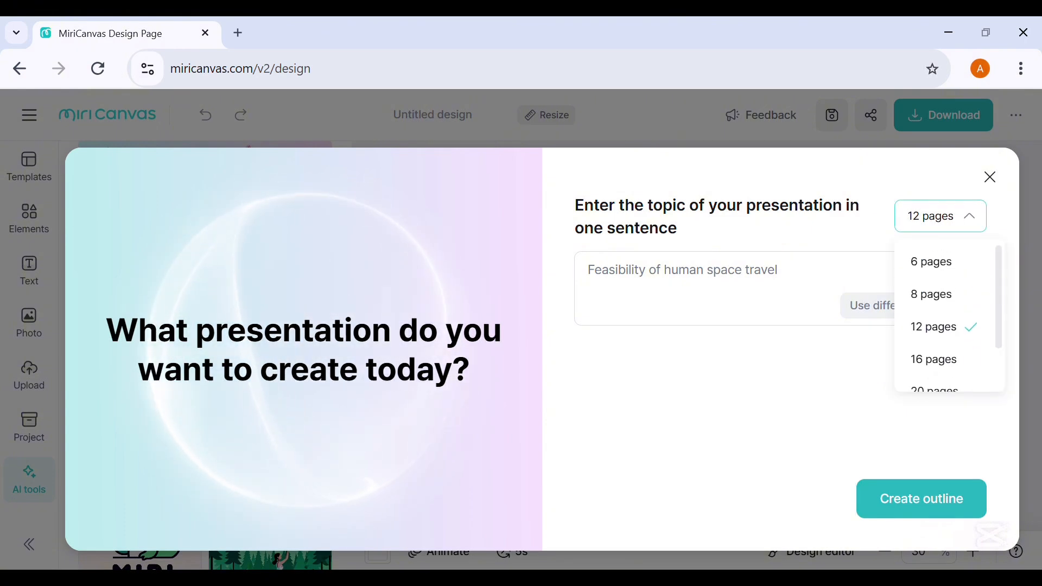
{"action": "left_click", "coordinate": [931, 294]}
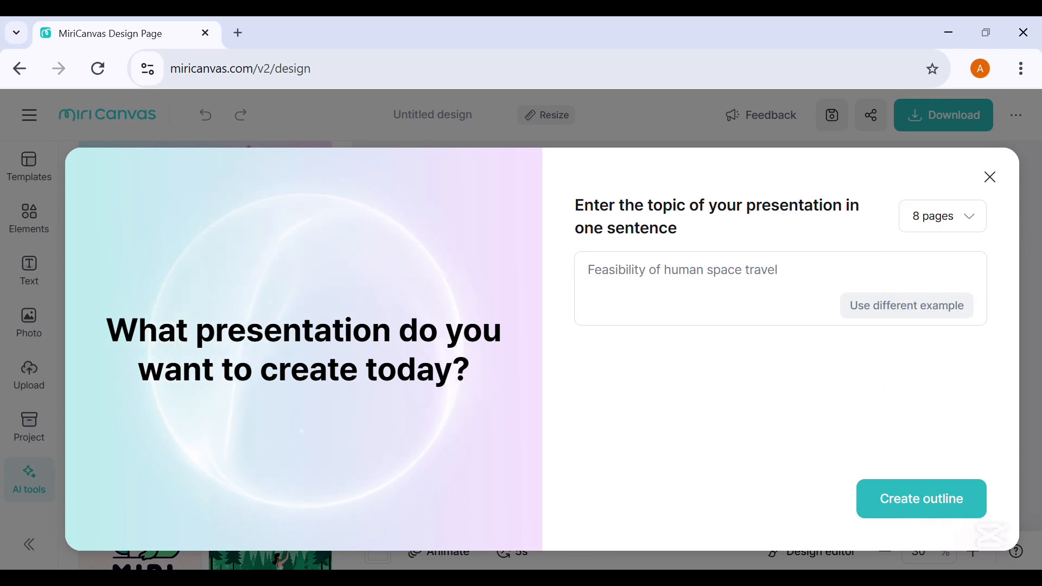
Enter "Smoking and its effects" as the presentation topic and create the outline.
{"action": "left_click", "coordinate": [682, 270]}
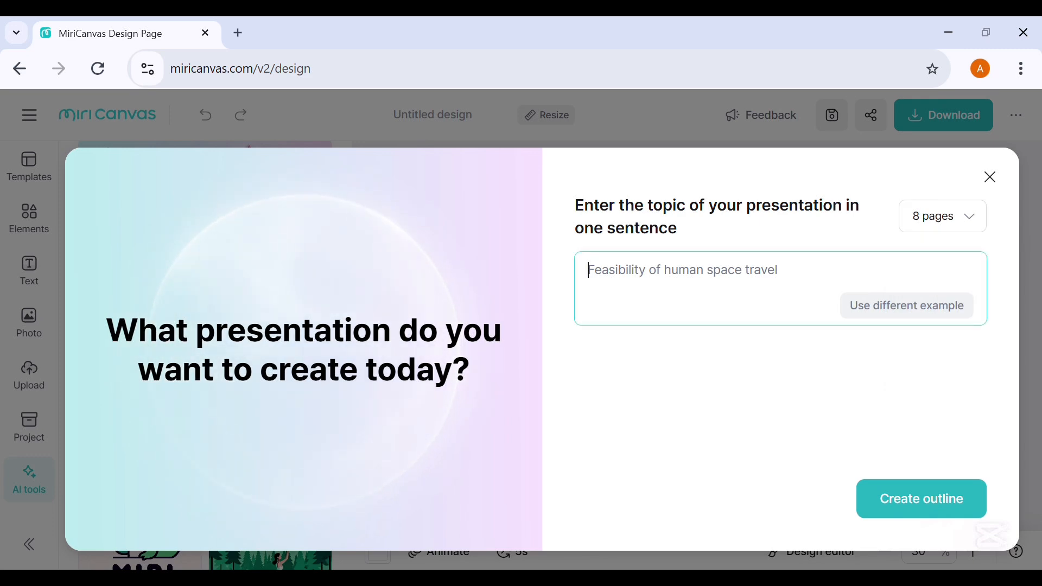
{"action": "type", "text": "Smoking and its"}
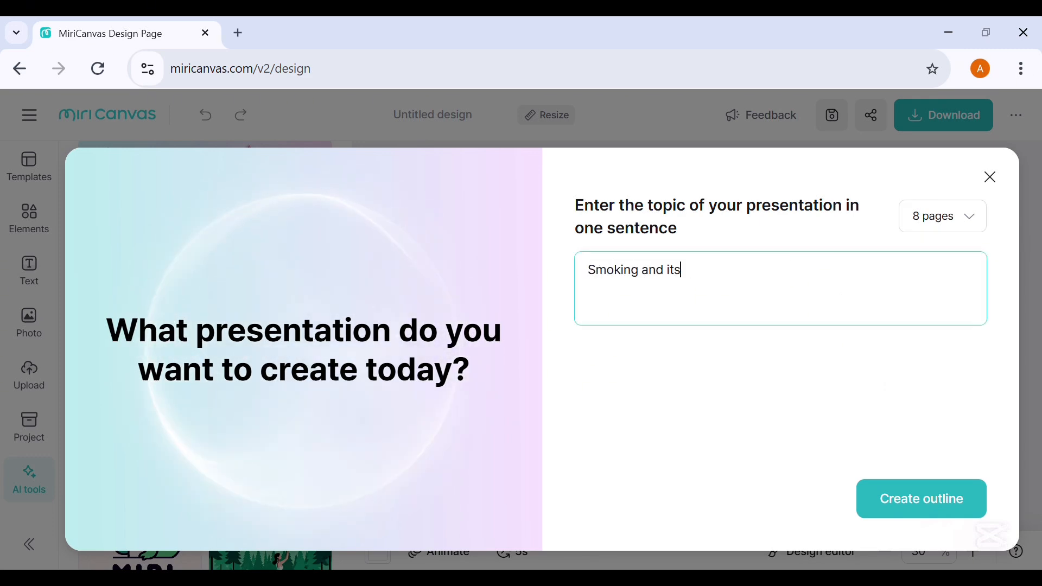
{"action": "type", "text": " effects"}
{"action": "key", "text": "Return"}
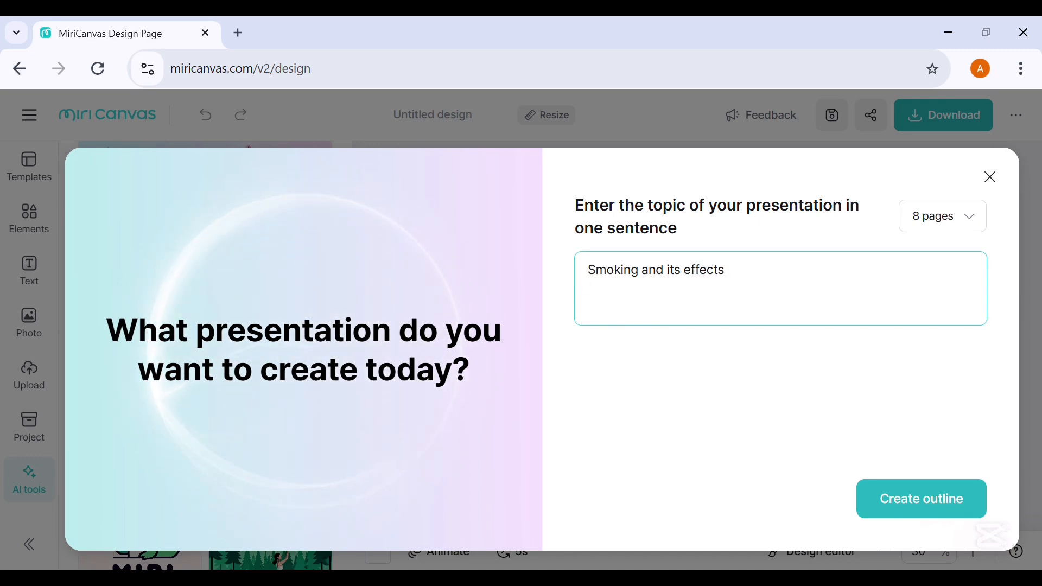
{"action": "left_click", "coordinate": [921, 499]}
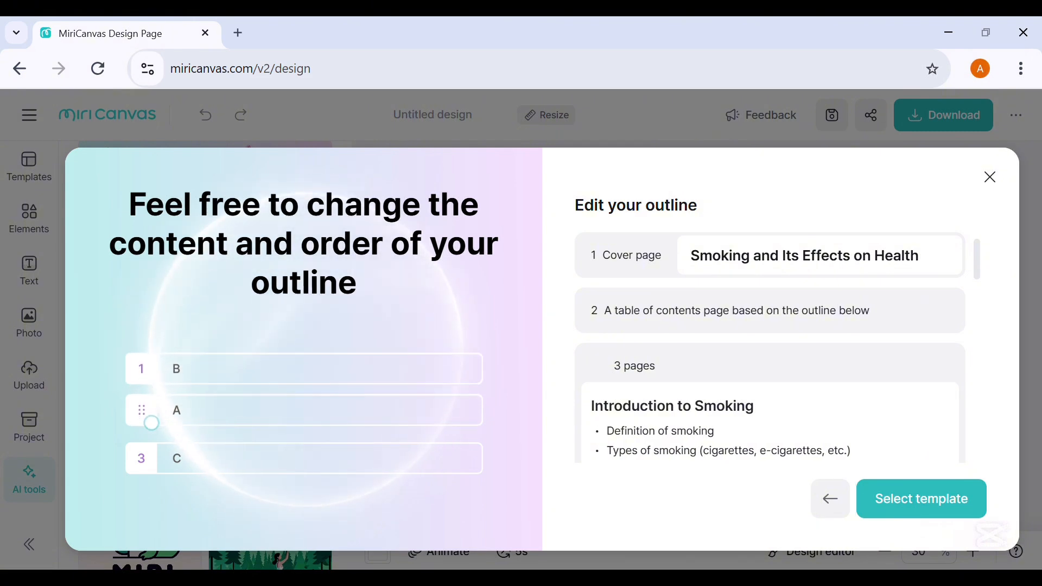
Review the generated outline from the cover page through the introduction and health risks sections.
{"action": "scroll", "coordinate": [770, 347], "scroll_direction": "down", "scroll_amount": 2}
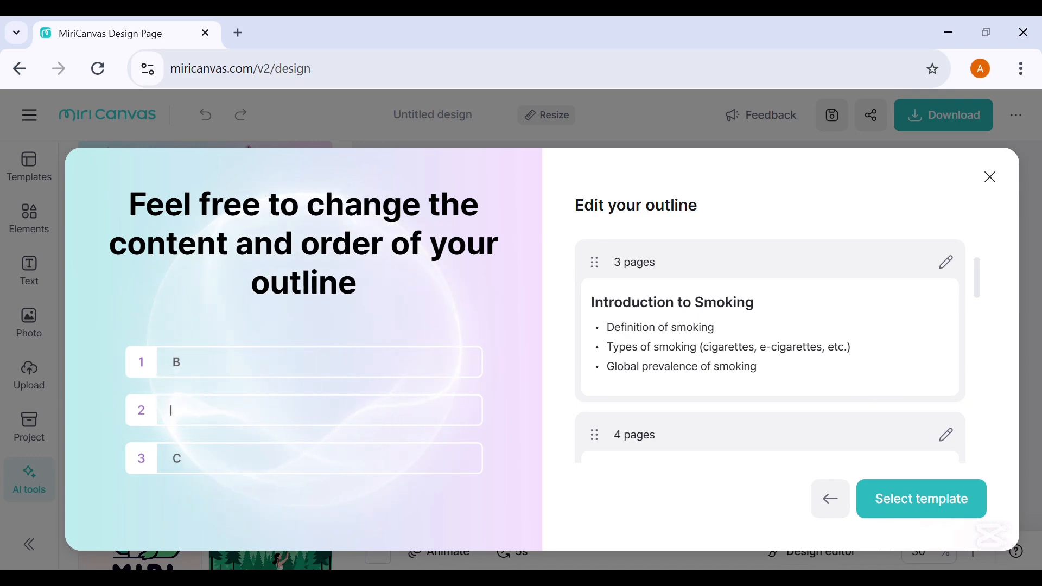
{"action": "scroll", "coordinate": [771, 347], "scroll_direction": "up", "scroll_amount": 2}
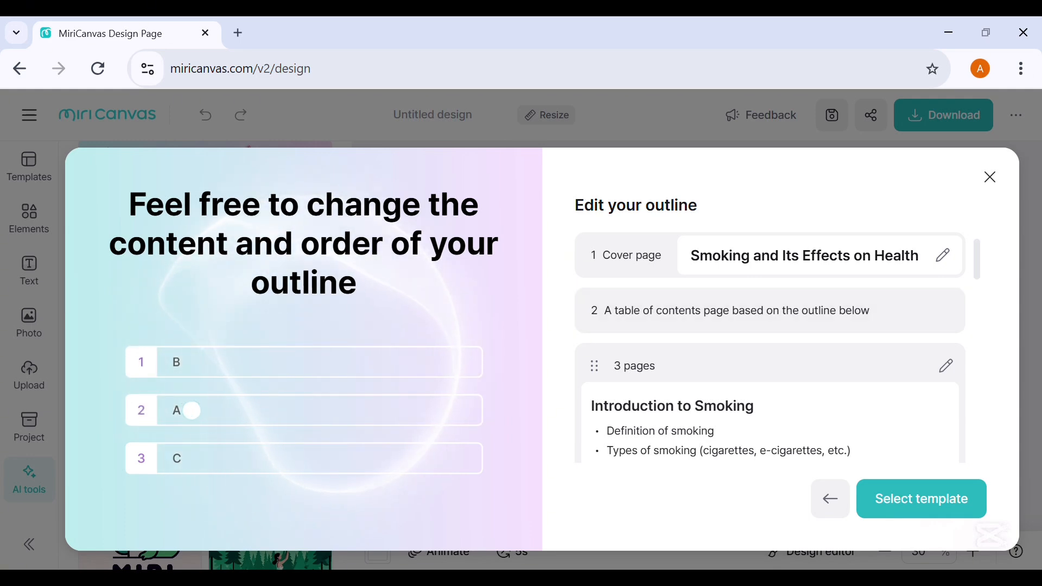
{"action": "scroll", "coordinate": [770, 347], "scroll_direction": "down", "scroll_amount": 1}
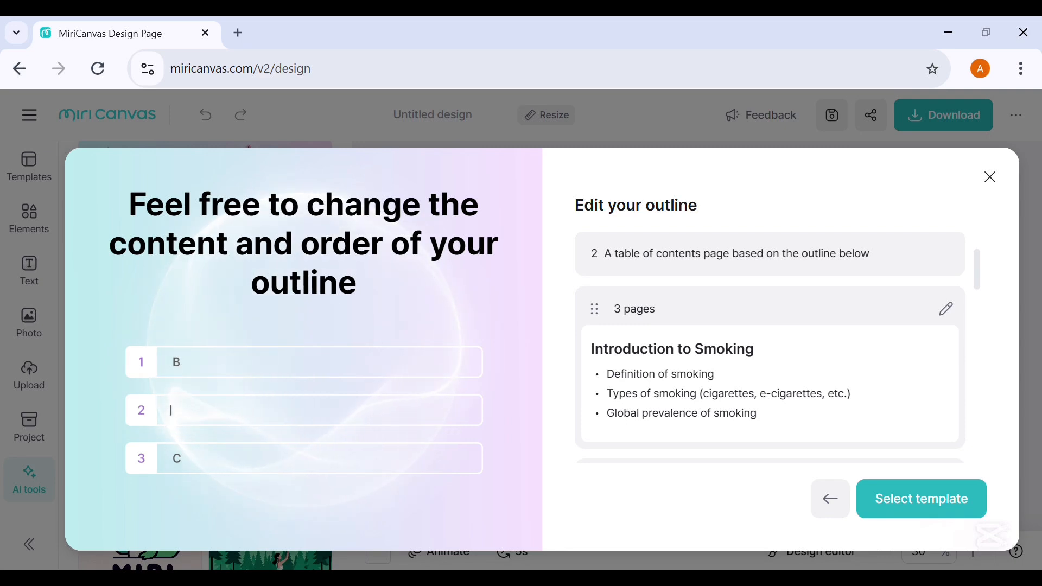
{"action": "scroll", "coordinate": [770, 347], "scroll_direction": "down", "scroll_amount": 3}
{"action": "scroll", "coordinate": [771, 347], "scroll_direction": "up", "scroll_amount": 2}
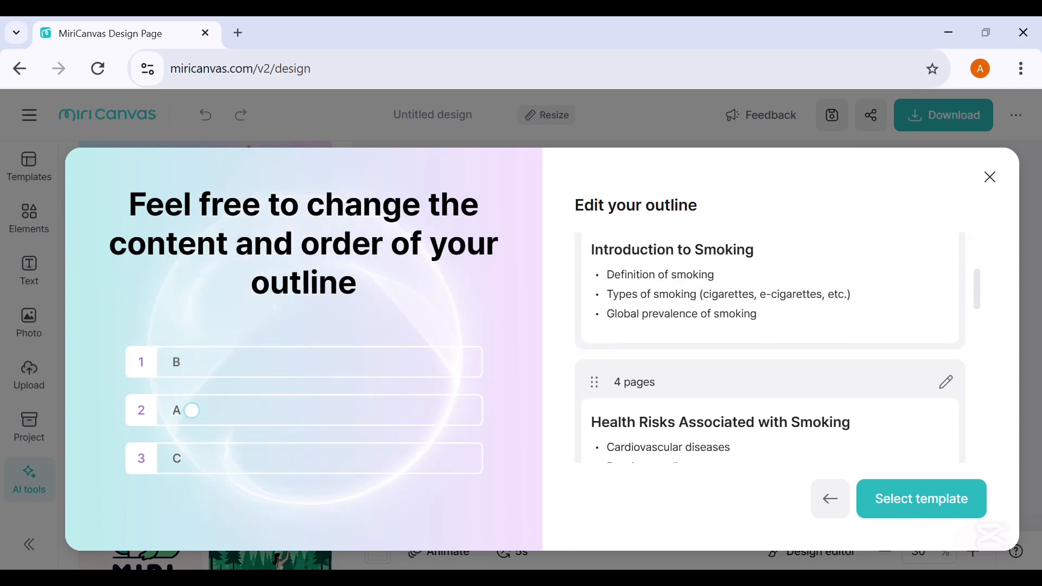
{"action": "scroll", "coordinate": [771, 347], "scroll_direction": "up", "scroll_amount": 2}
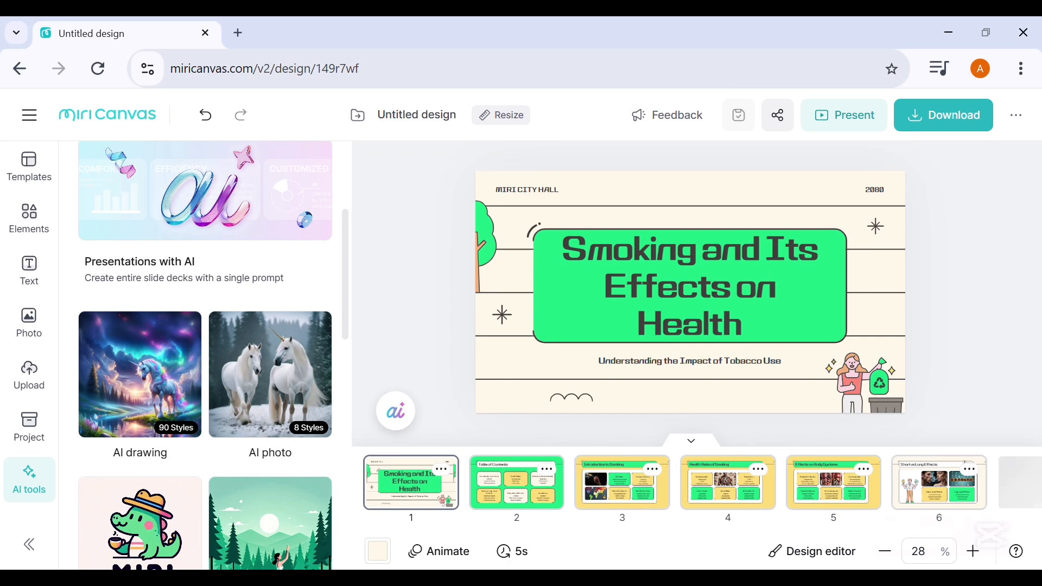
Look through the generated presentation's slides, from the table of contents to the conclusion on page 8.
{"action": "left_click", "coordinate": [516, 483]}
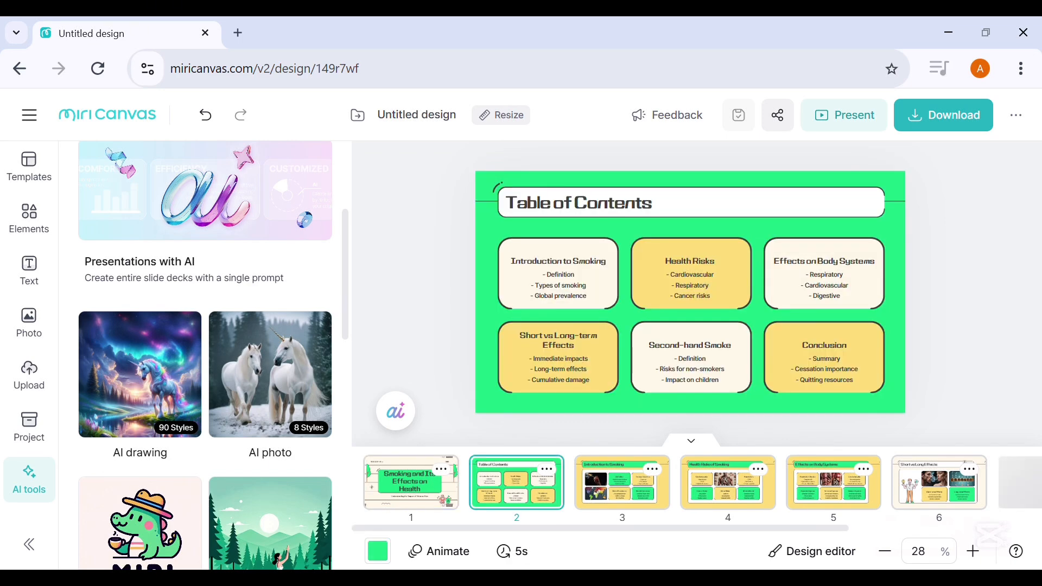
{"action": "left_click", "coordinate": [622, 482]}
{"action": "left_click", "coordinate": [727, 483]}
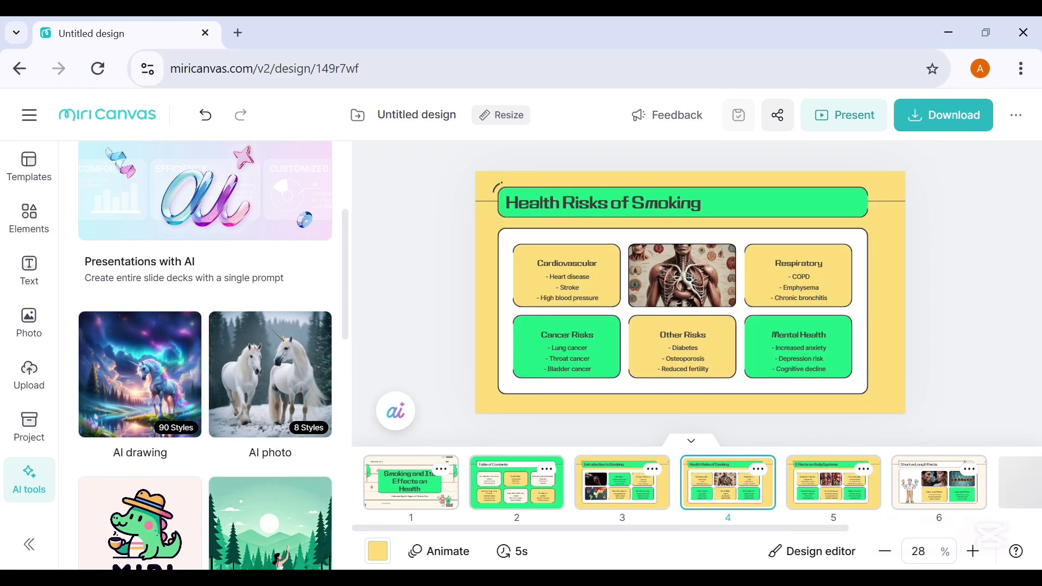
{"action": "left_click", "coordinate": [833, 483]}
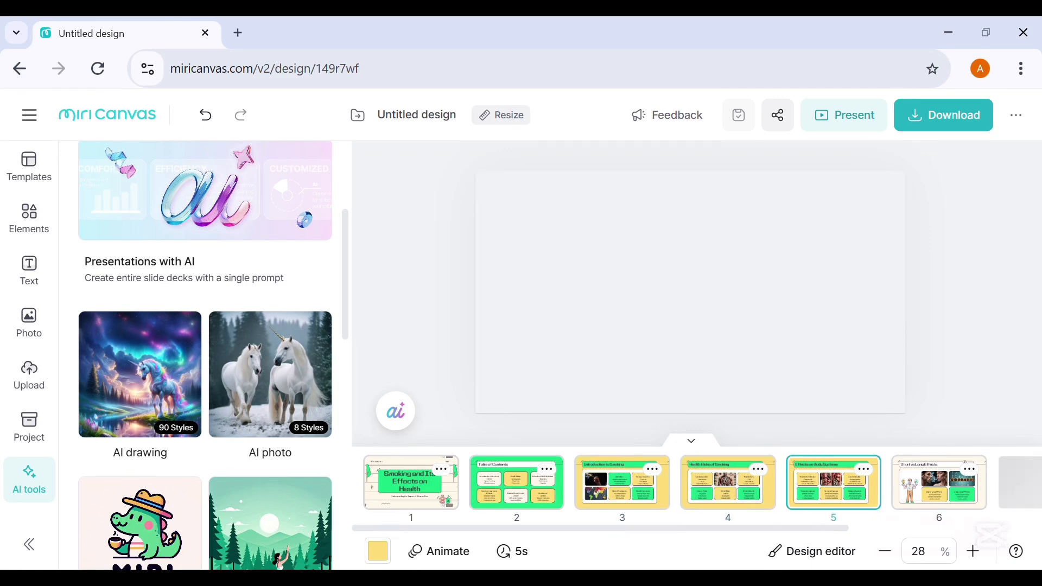
{"action": "scroll", "coordinate": [834, 483], "scroll_direction": "right", "scroll_amount": 3}
{"action": "scroll", "coordinate": [846, 483], "scroll_direction": "right", "scroll_amount": 2}
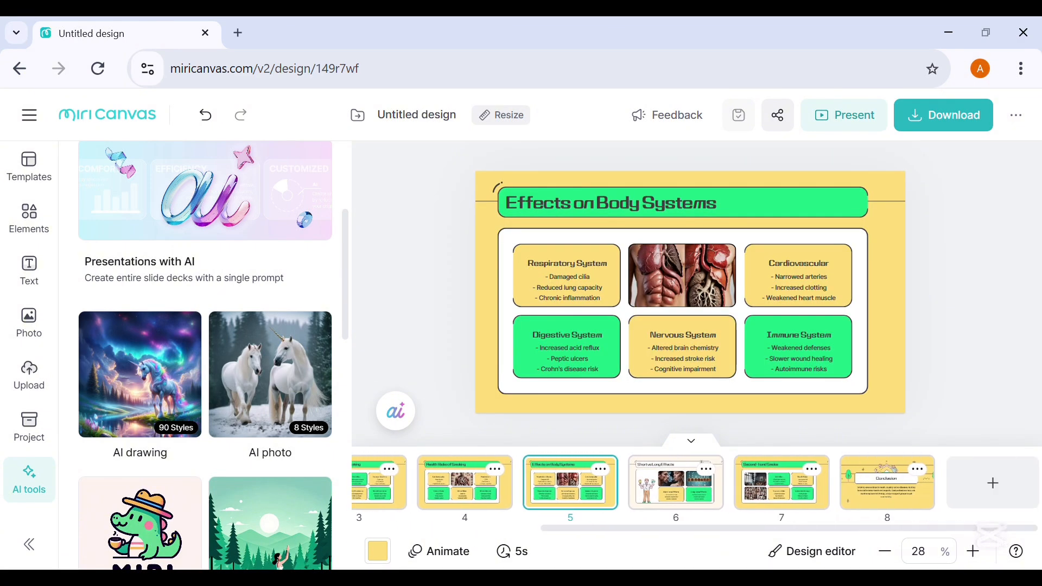
{"action": "left_click", "coordinate": [882, 483]}
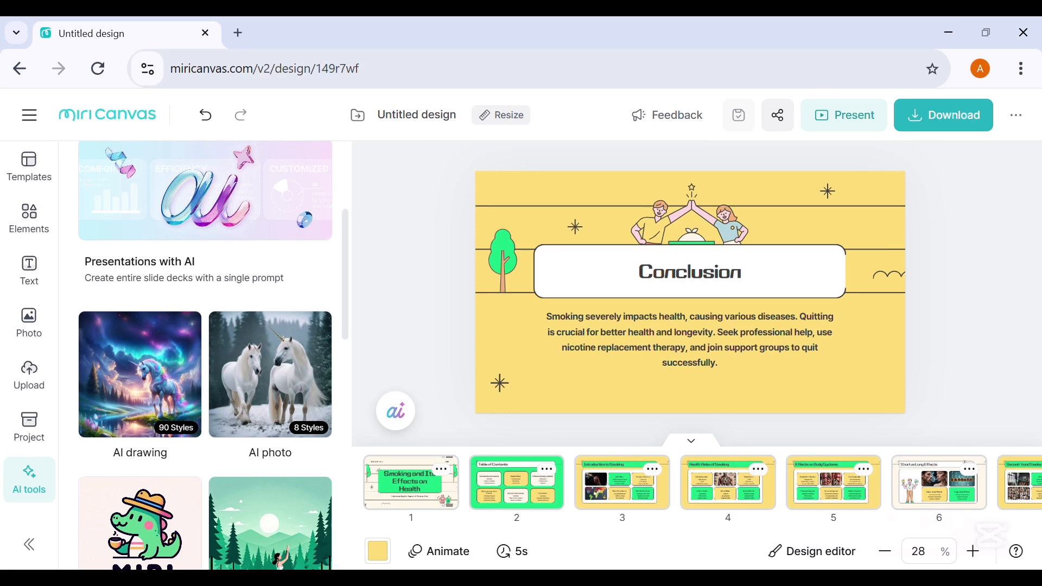
Examine the file formats available for downloading the presentation, and close the download options without exporting.
{"action": "left_click", "coordinate": [944, 115]}
{"action": "left_click", "coordinate": [893, 243]}
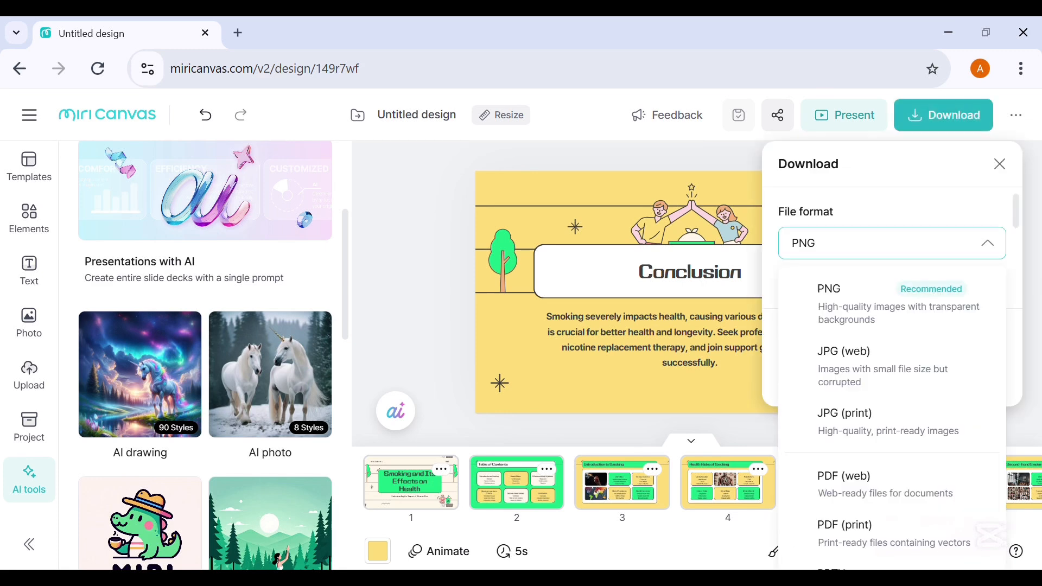
{"action": "scroll", "coordinate": [892, 407], "scroll_direction": "down", "scroll_amount": 3}
{"action": "scroll", "coordinate": [893, 417], "scroll_direction": "up", "scroll_amount": 3}
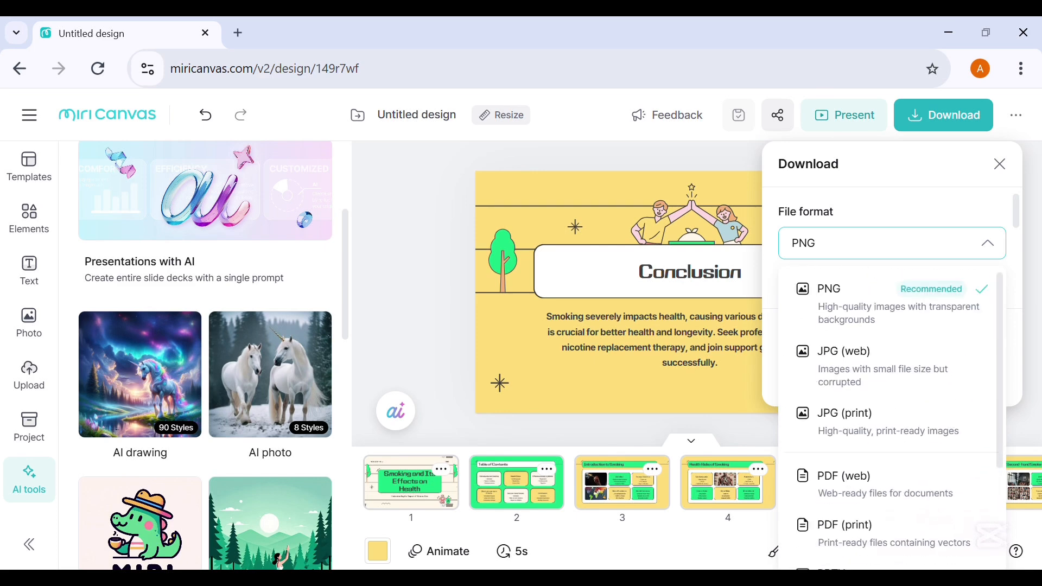
{"action": "left_click", "coordinate": [999, 164]}
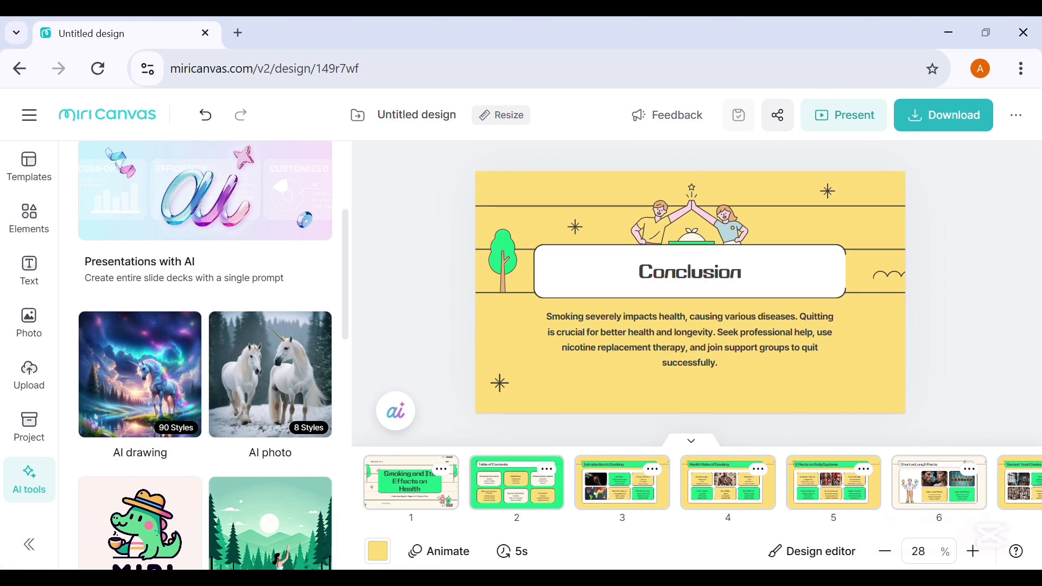
Switch from the design editor to the video editor and show the text styles for the Table of Contents page.
{"action": "left_click", "coordinate": [812, 551]}
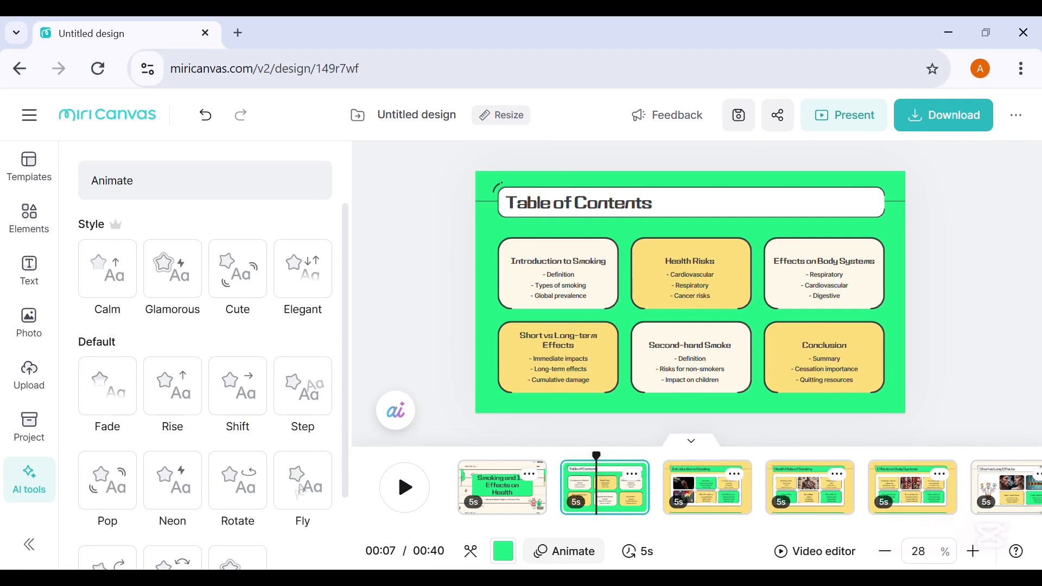
{"action": "left_click", "coordinate": [29, 271]}
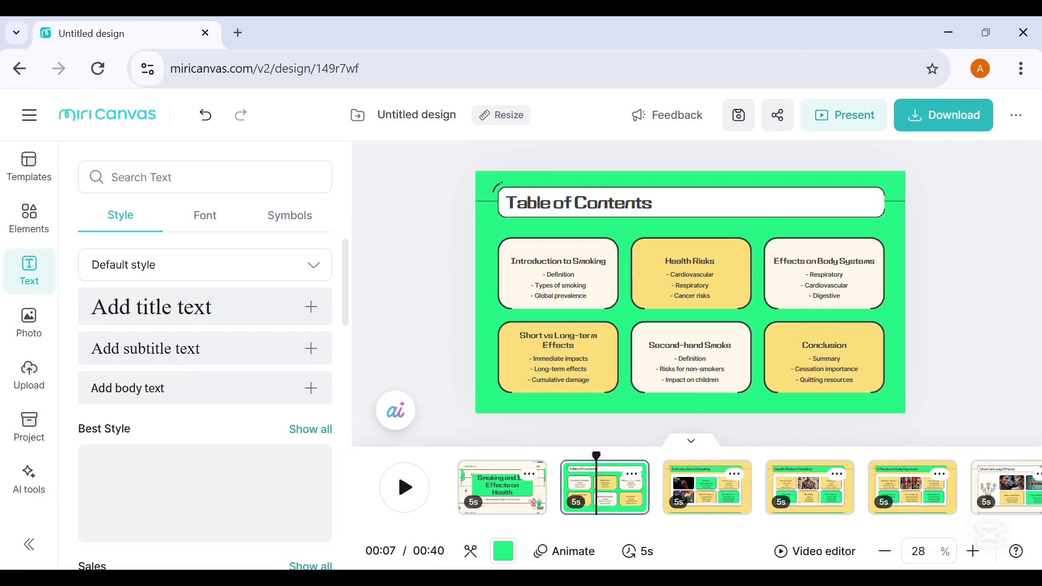